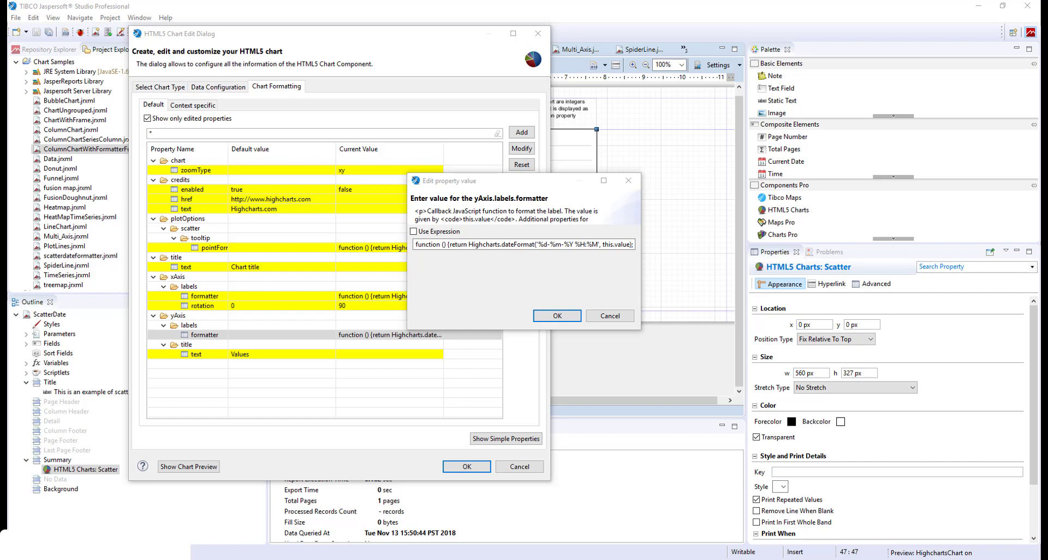
# Discard the y-axis formatter edit, close the HTML5 chart editor and open the Window menu
pyautogui.click(622, 317)
pyautogui.click(523, 467)
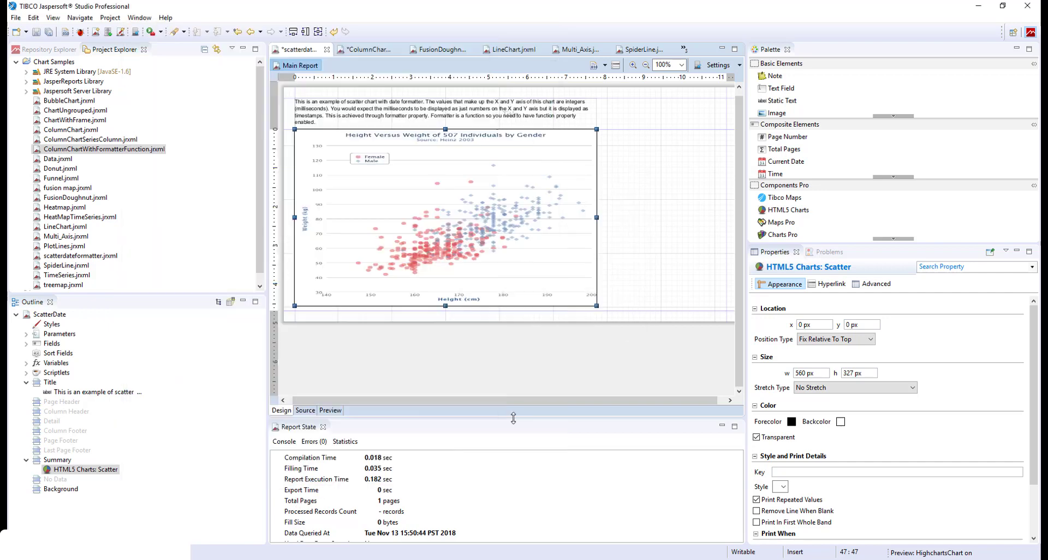
pyautogui.click(139, 17)
# Open Preferences and filter the Jasper Reports properties by 'fun', widening the name column
pyautogui.click(159, 175)
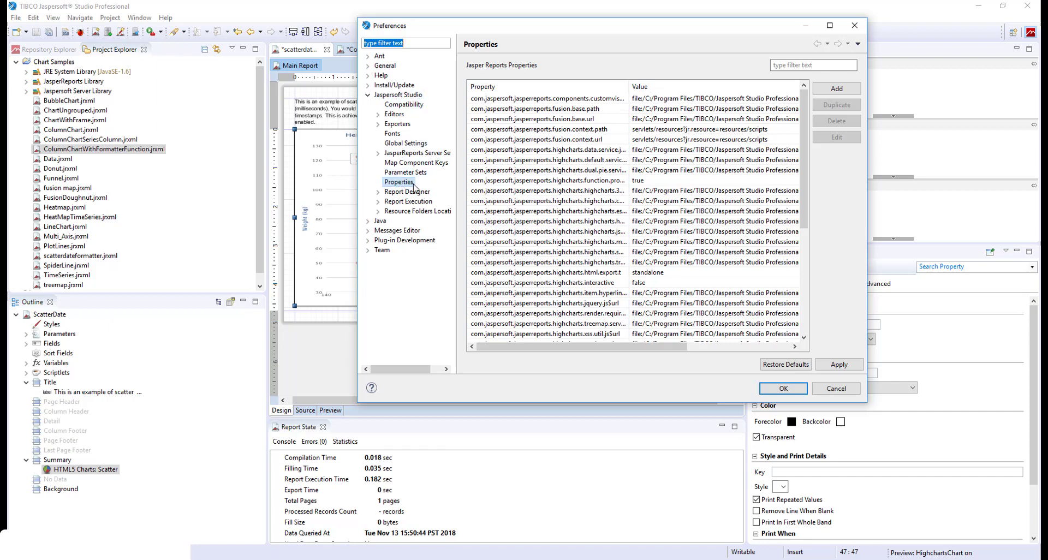
pyautogui.click(809, 66)
pyautogui.write('func')
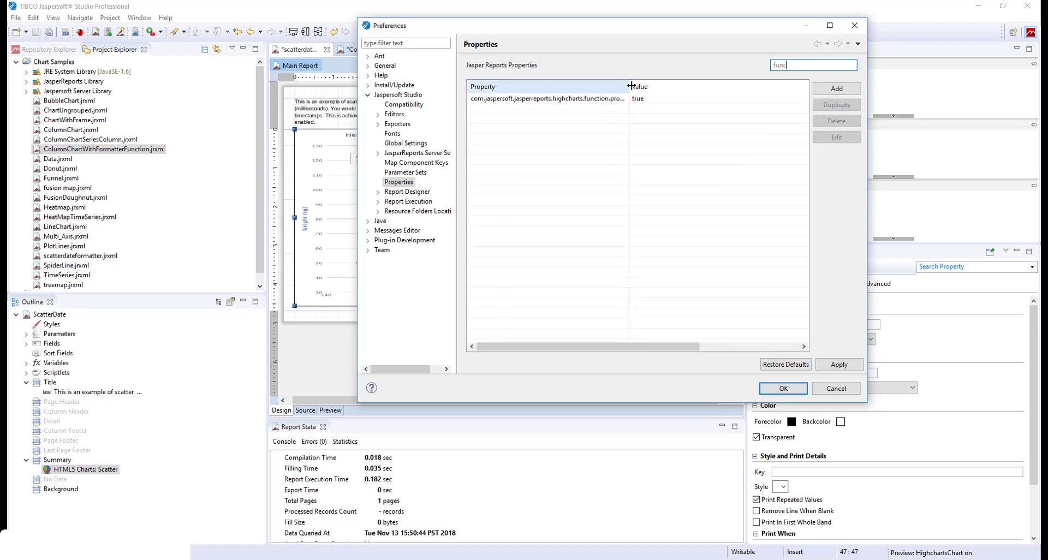
pyautogui.moveTo(630, 86); pyautogui.dragTo(678, 86)
# Confirm highcharts.function.properties.allowed is set to true and close Preferences
pyautogui.doubleClick(623, 101)
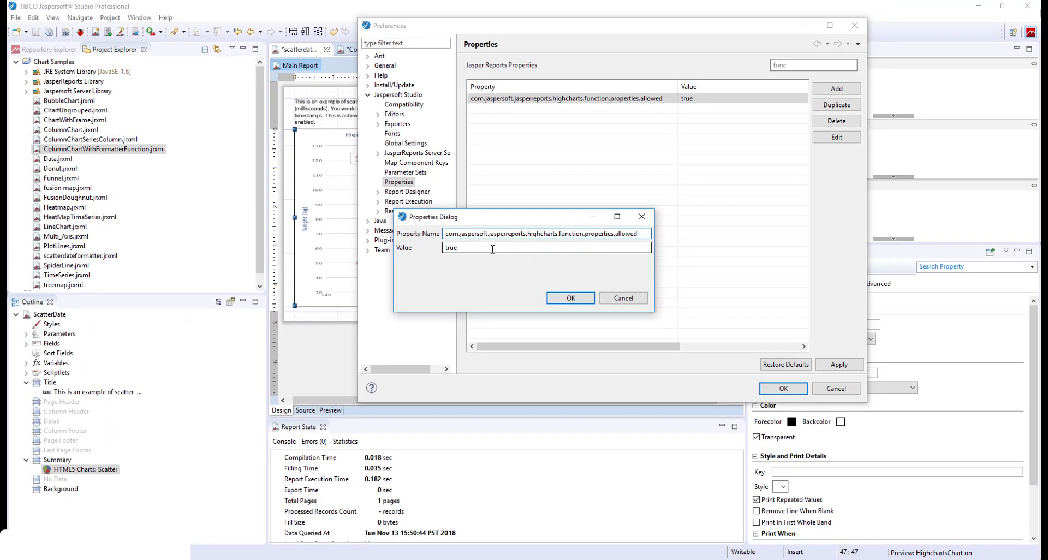
pyautogui.click(569, 298)
pyautogui.click(772, 389)
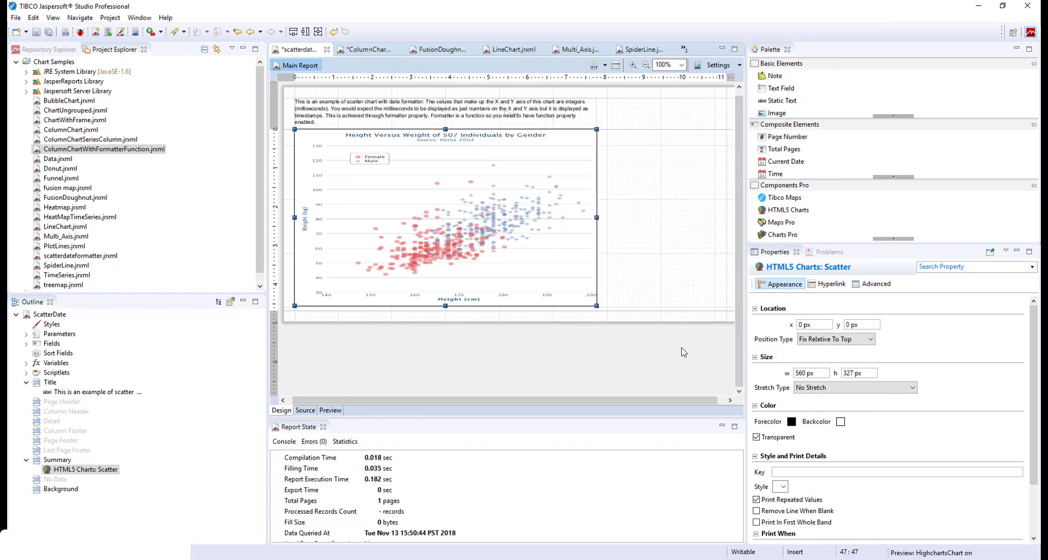
# Open the scatter chart's Edit Chart properties dialog and look over its measures
pyautogui.rightClick(545, 268)
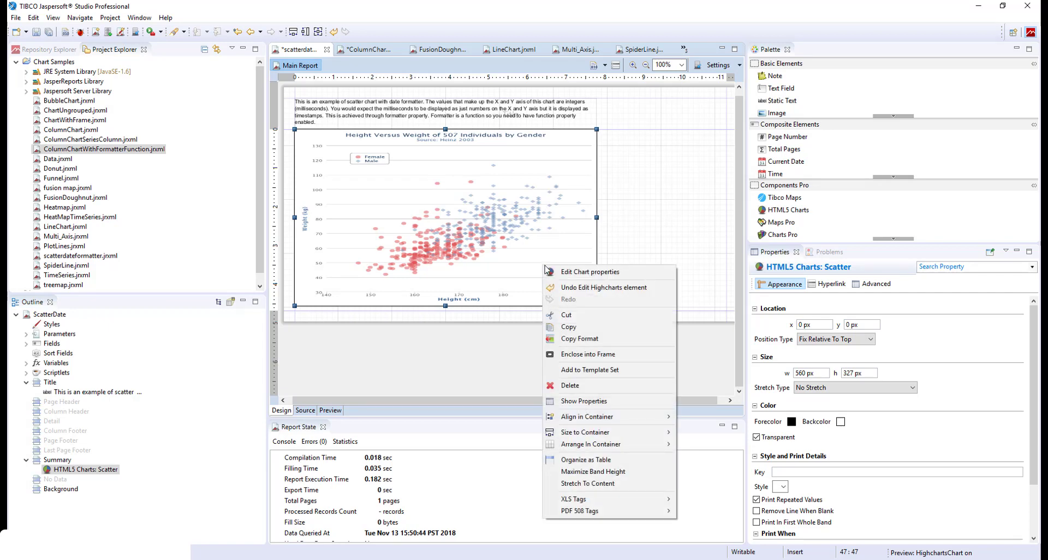
pyautogui.click(555, 273)
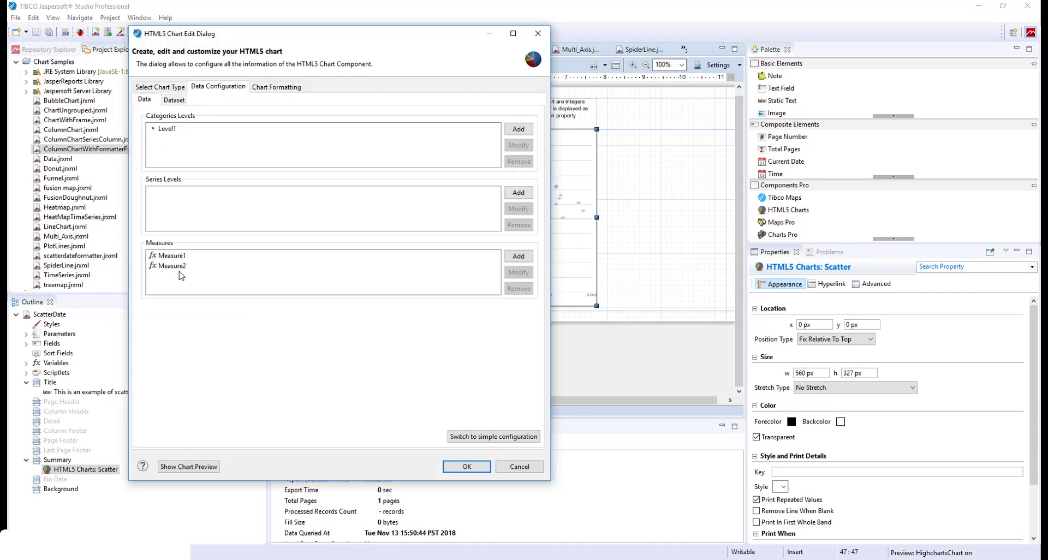
pyautogui.click(171, 256)
pyautogui.click(171, 266)
# Inspect Measure1 ($F{orderdate}.getTime()) and Measure2 ($F{requireddate}.getTime()) without changing them
pyautogui.doubleClick(170, 255)
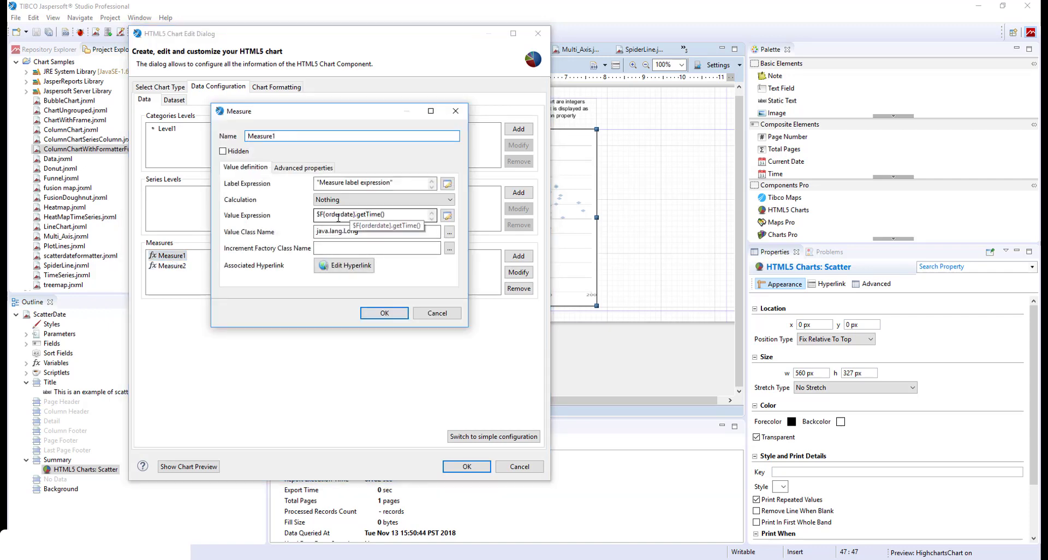
pyautogui.moveTo(390, 214); pyautogui.dragTo(362, 214)
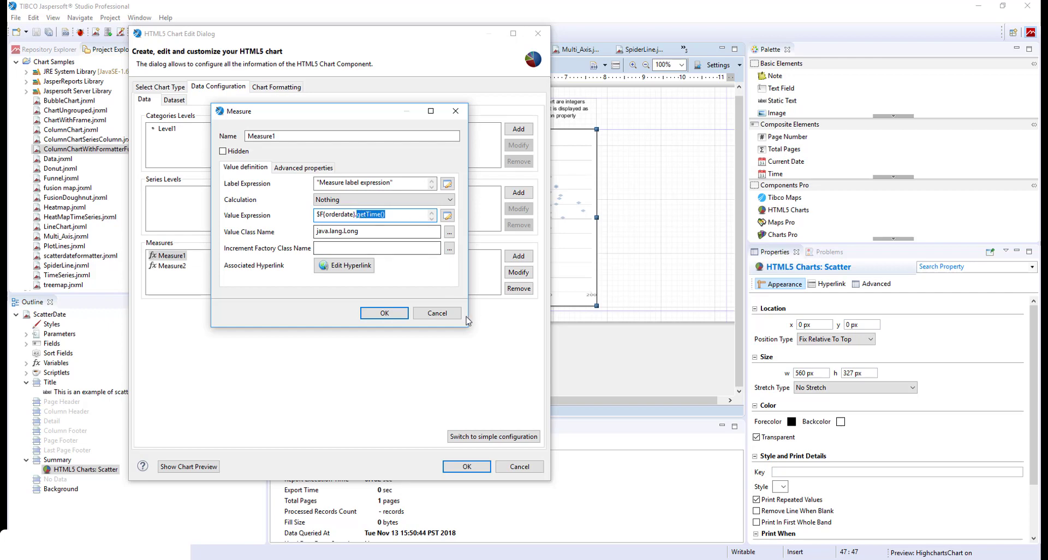
pyautogui.click(436, 312)
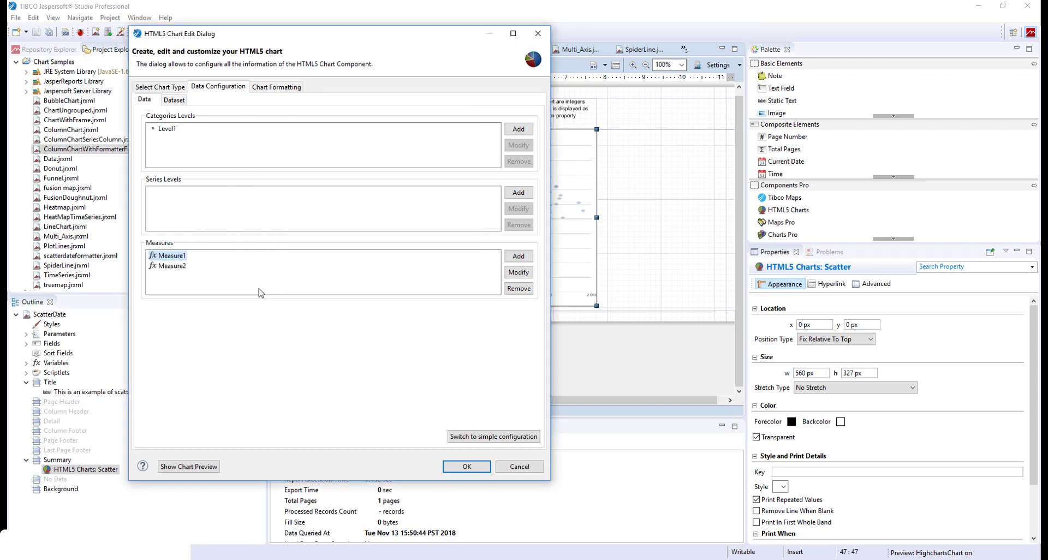
pyautogui.click(180, 267)
pyautogui.doubleClick(172, 266)
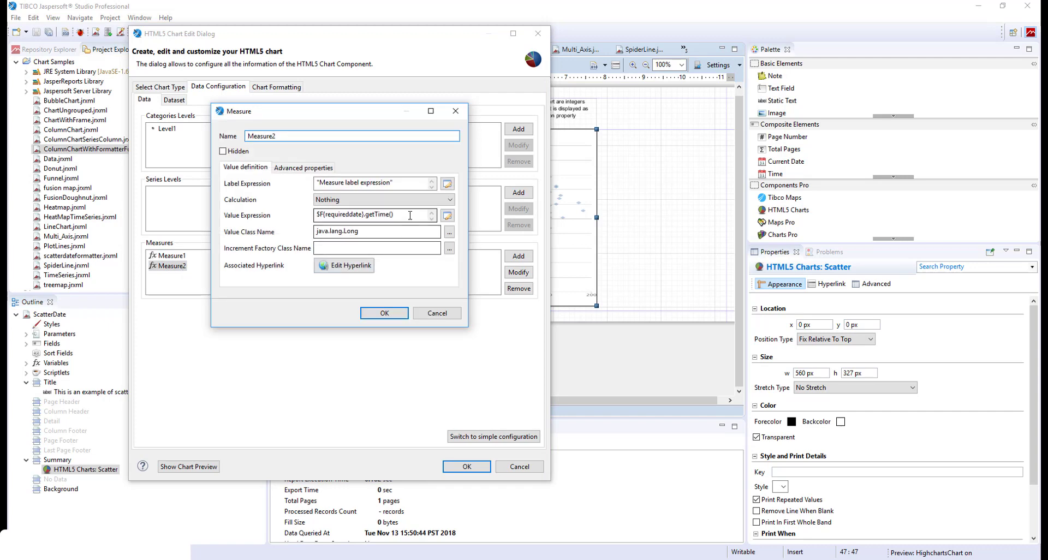
pyautogui.click(437, 313)
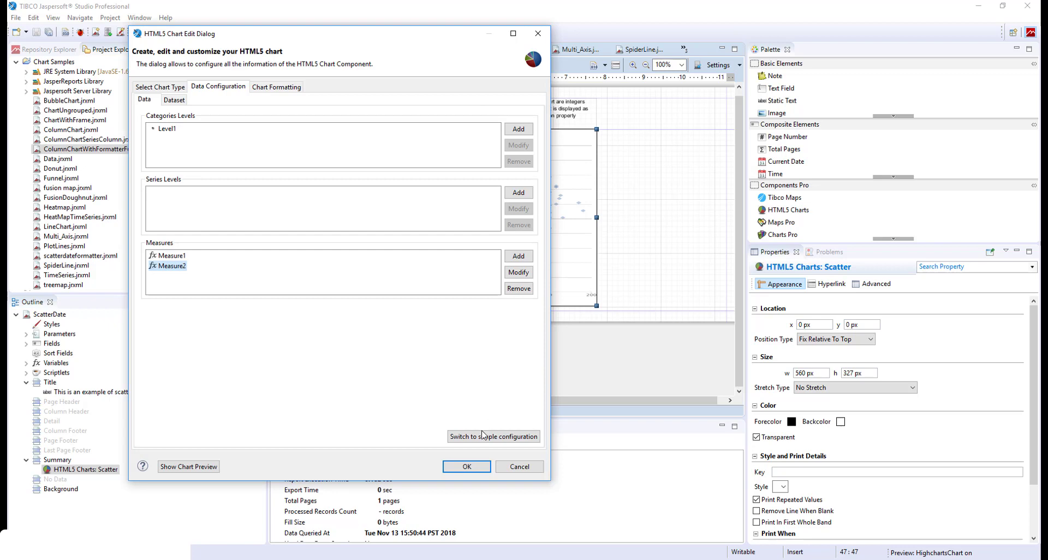
# Show a widened scatter preview and list only edited advanced Chart Formatting properties, selecting yAxis formatter
pyautogui.click(211, 469)
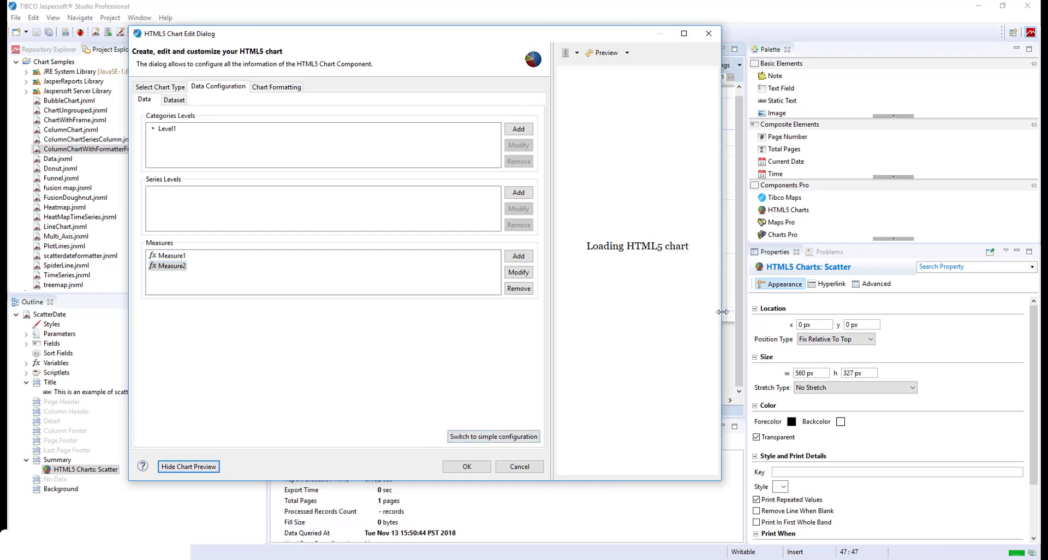
pyautogui.moveTo(722, 306); pyautogui.dragTo(949, 308)
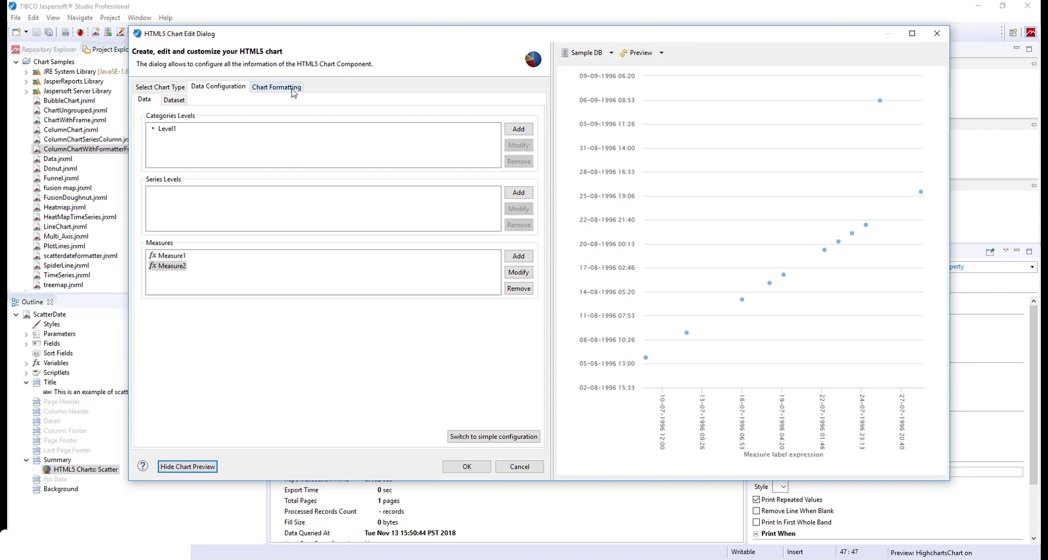
pyautogui.click(290, 88)
pyautogui.click(501, 440)
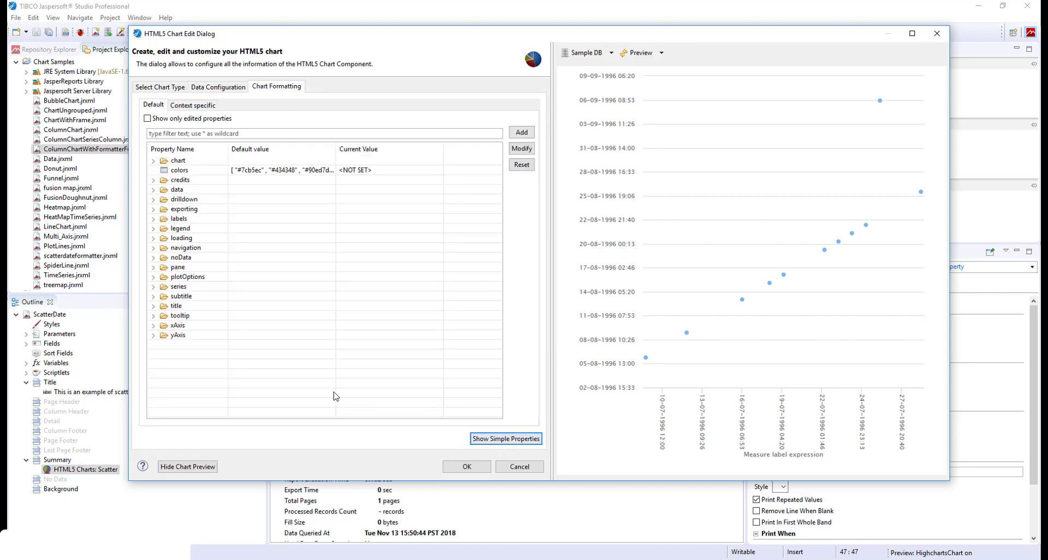
pyautogui.click(174, 119)
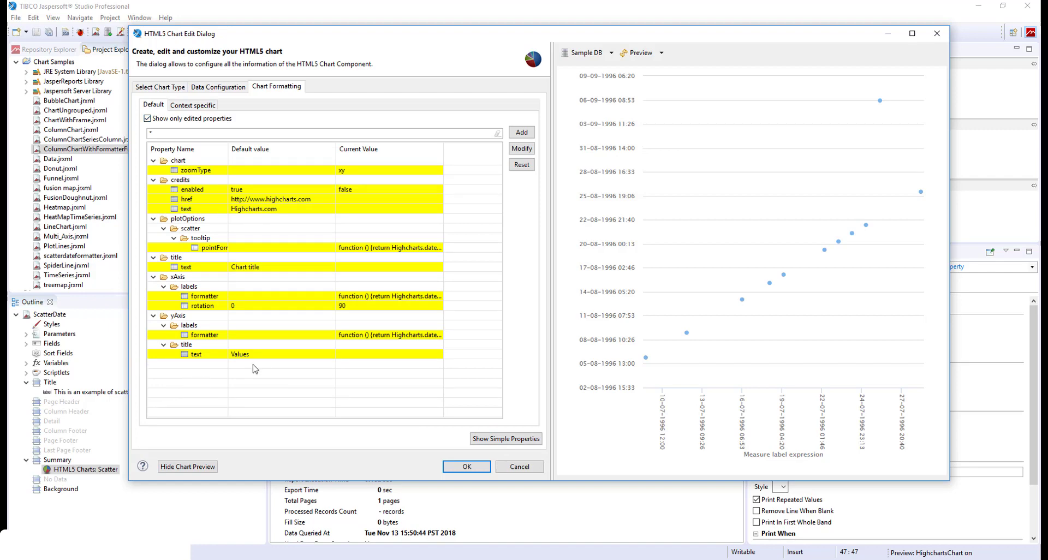
pyautogui.click(229, 337)
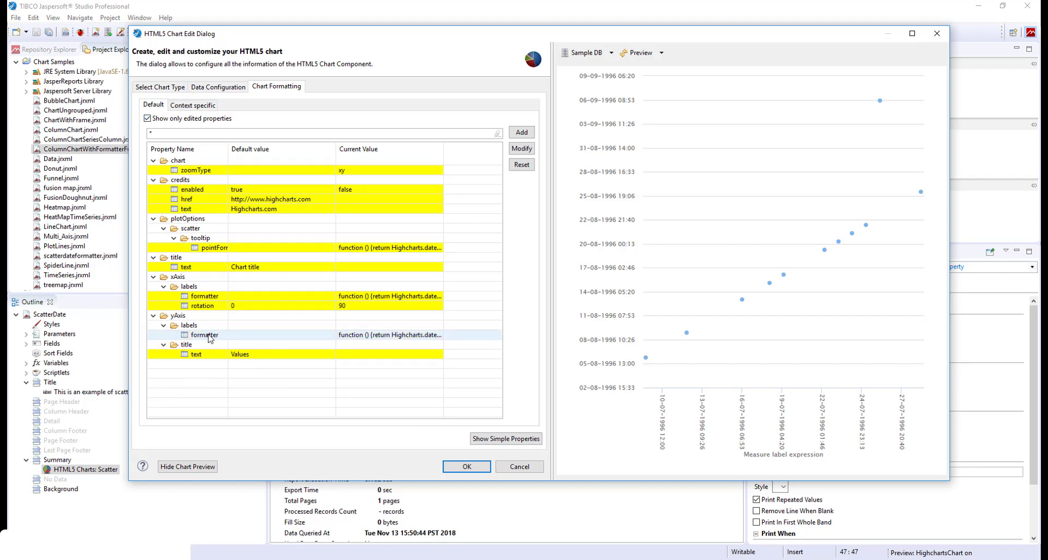
# Open yAxis labels formatter and widen it to read the Highcharts.dateFormat('%d-%m-%Y %H:%M') function
pyautogui.doubleClick(209, 337)
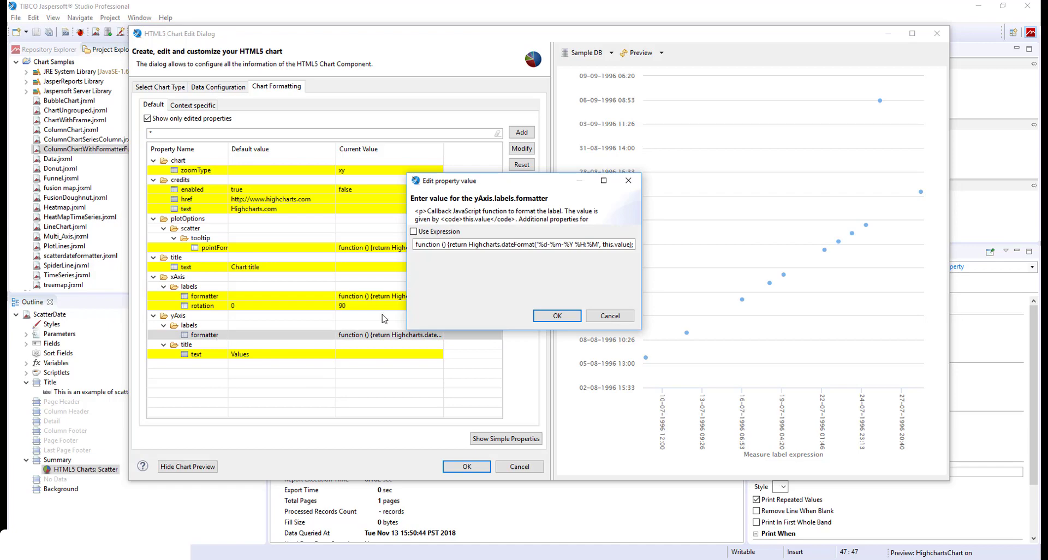
pyautogui.moveTo(407, 305); pyautogui.dragTo(298, 305)
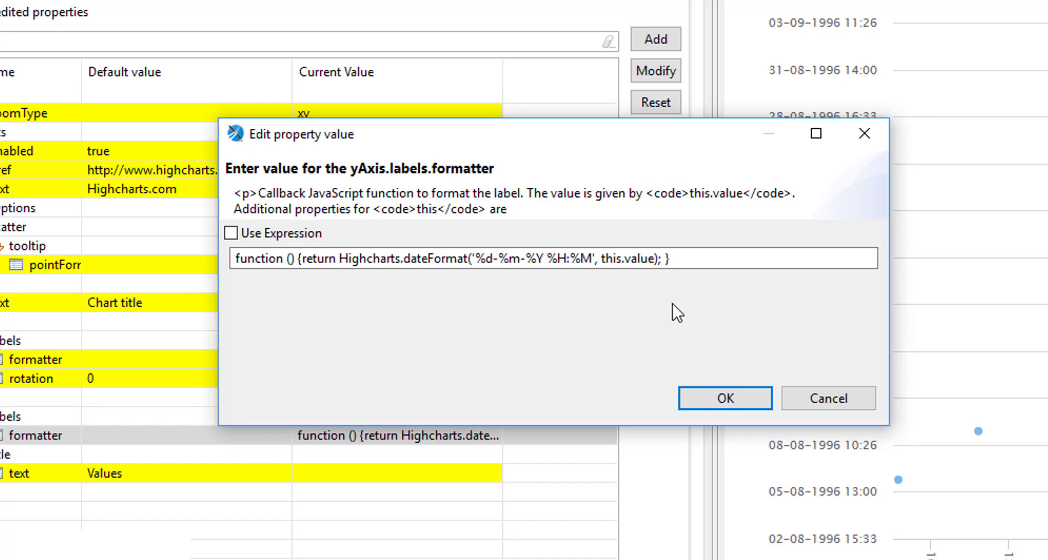
# Read the tooltip pointFormatter function, then check the preview tooltip shows both values as dates
pyautogui.click(710, 395)
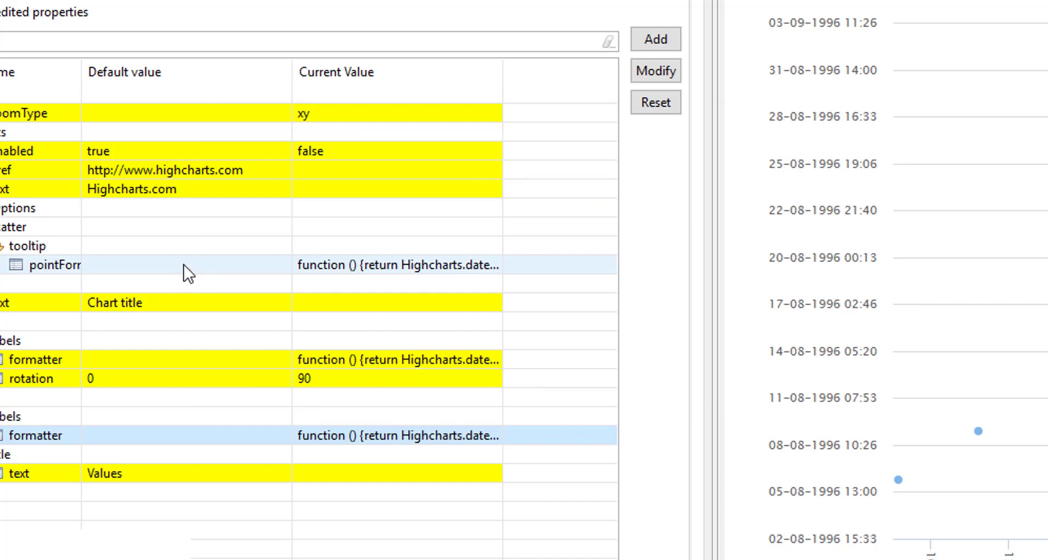
pyautogui.doubleClick(121, 264)
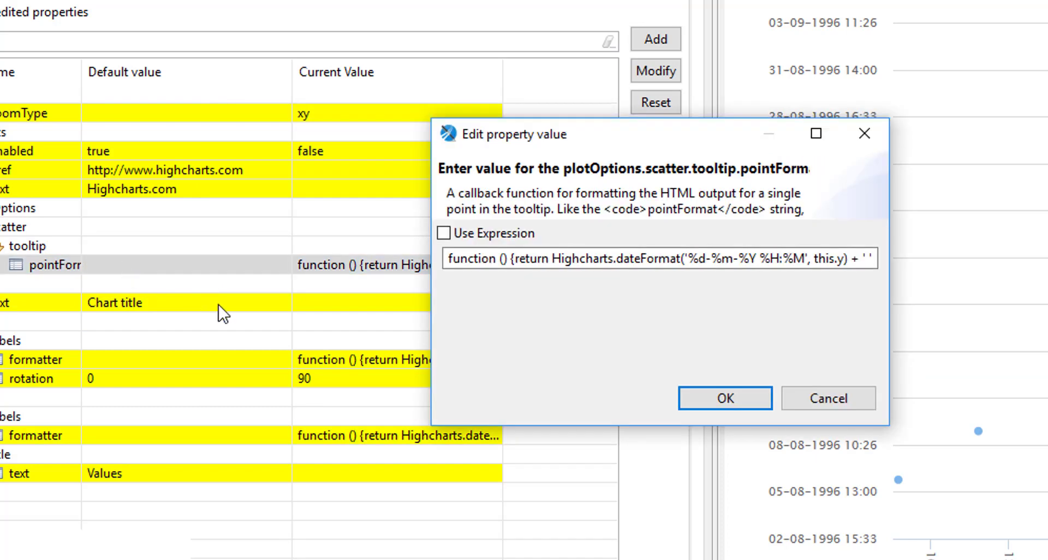
pyautogui.moveTo(430, 351); pyautogui.dragTo(0, 340)
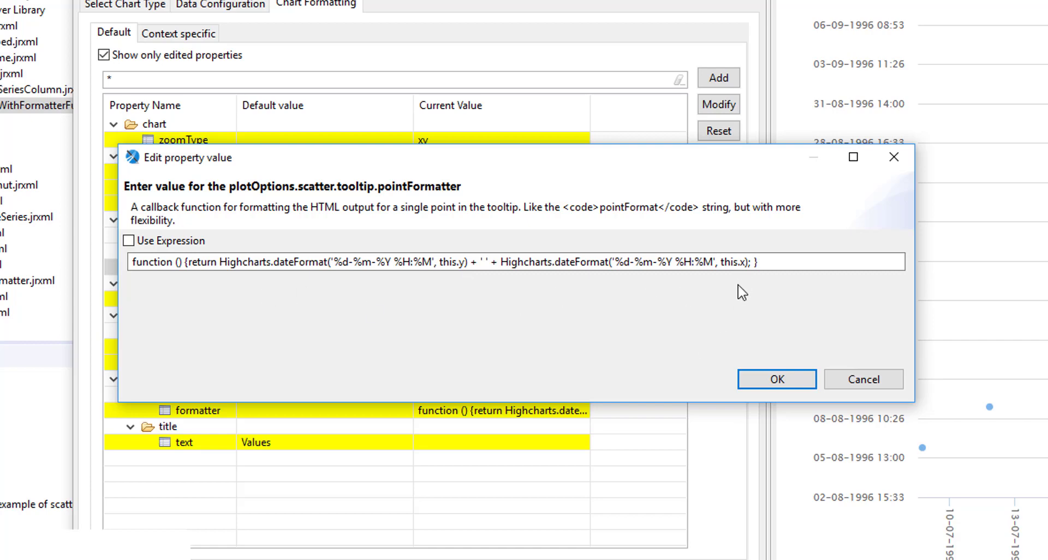
pyautogui.click(868, 385)
pyautogui.moveTo(999, 404)
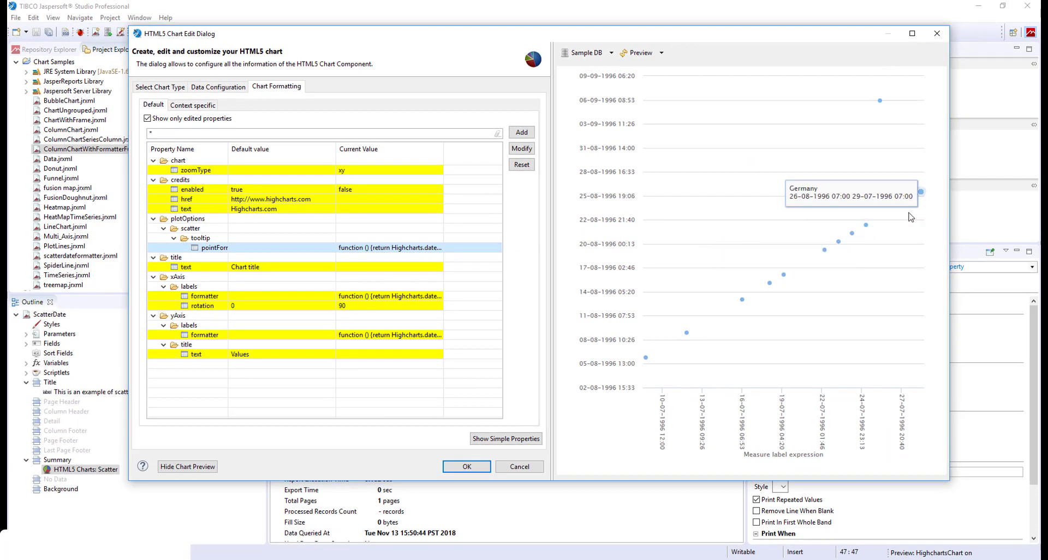
# Open the ColumnChart report's chart properties with a widened, full-screen stacked column preview
pyautogui.click(937, 34)
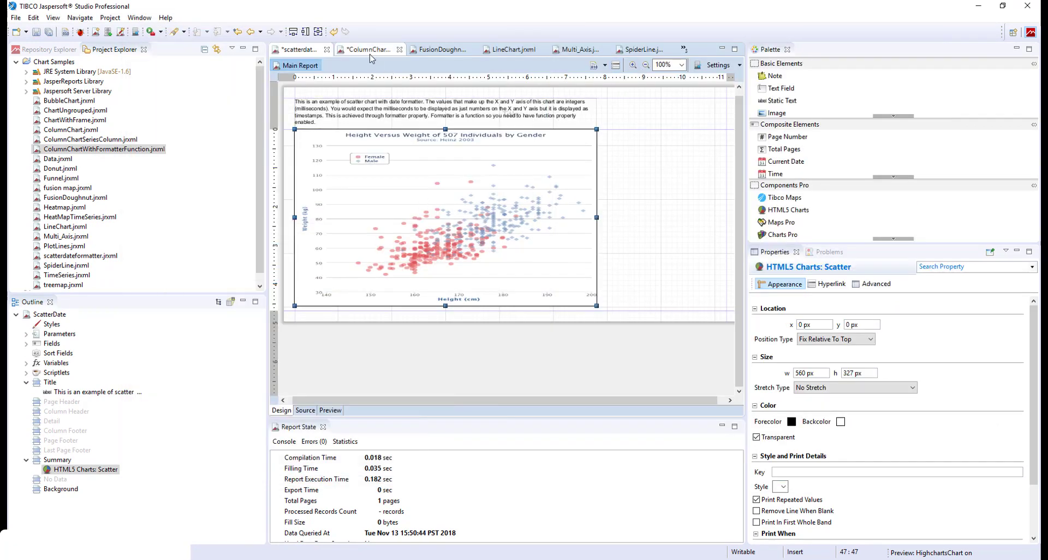
pyautogui.click(369, 50)
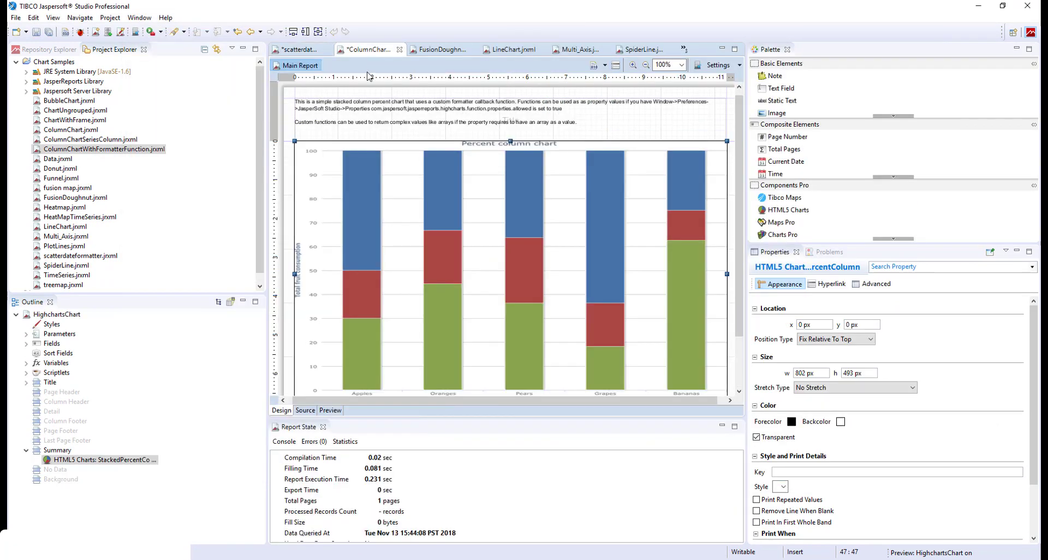
pyautogui.rightClick(463, 209)
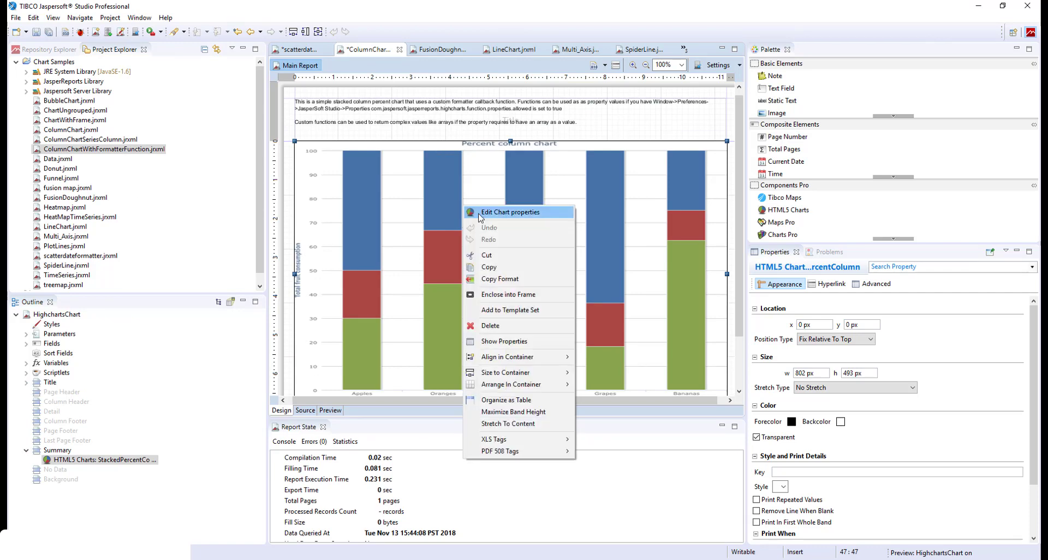
pyautogui.click(480, 212)
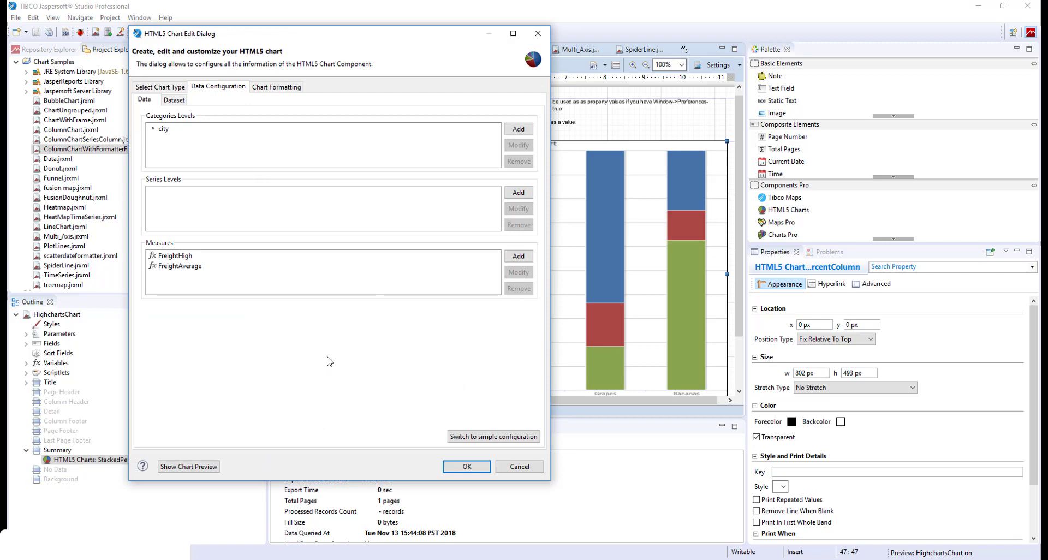
pyautogui.click(182, 467)
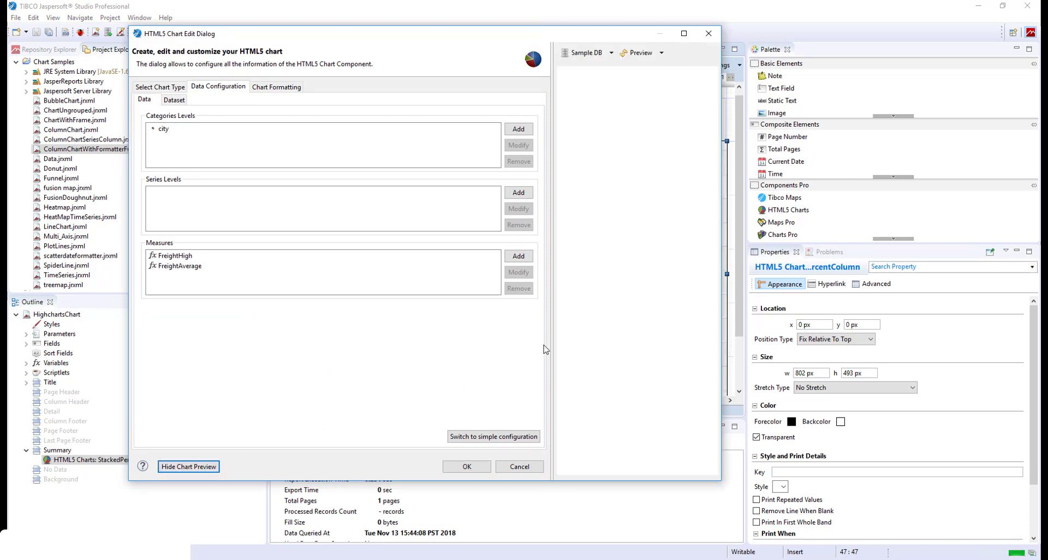
pyautogui.moveTo(550, 349); pyautogui.dragTo(302, 344)
pyautogui.click(683, 33)
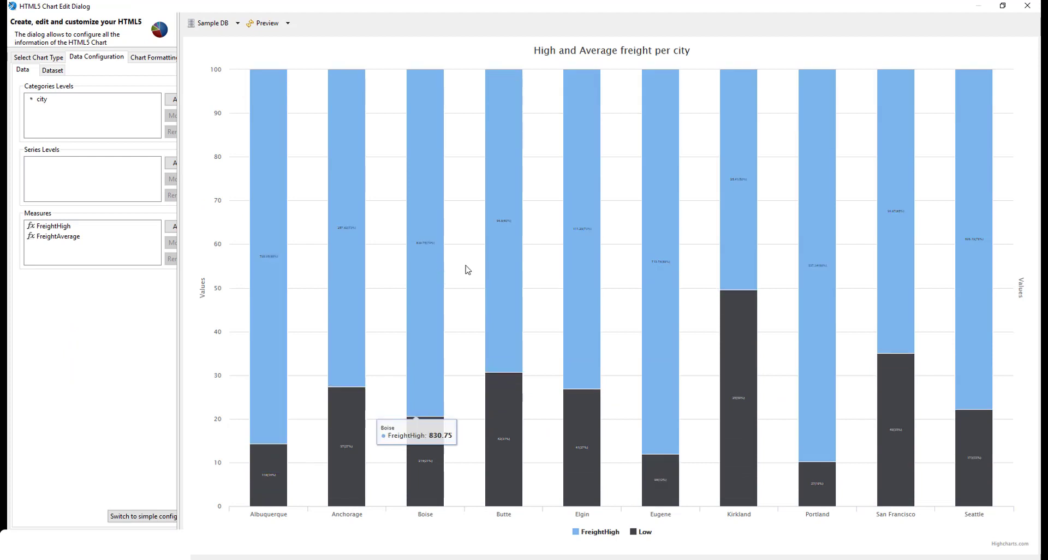
pyautogui.scroll(4, 516, 265)
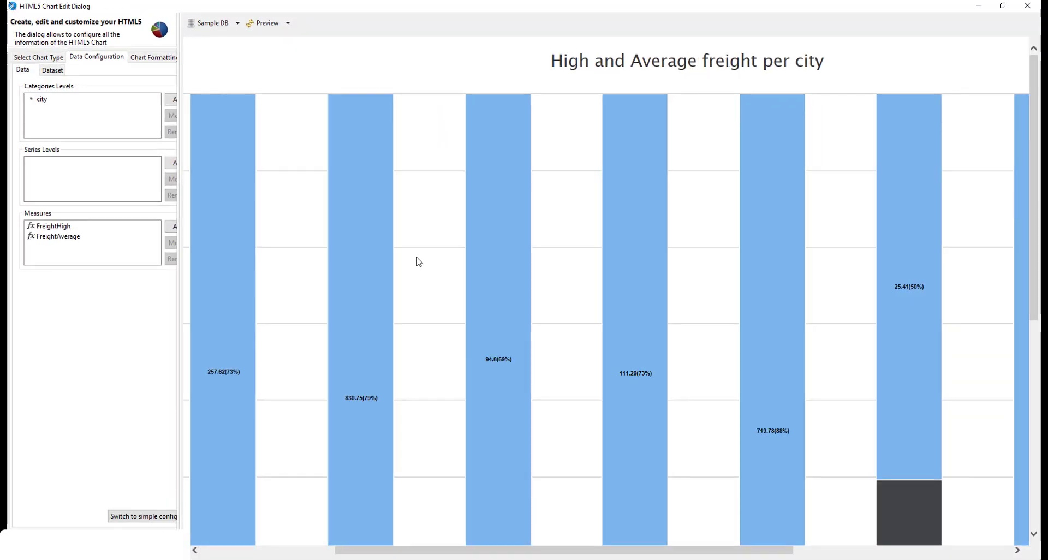
pyautogui.scroll(-5, 311, 276)
pyautogui.scroll(5, 334, 283)
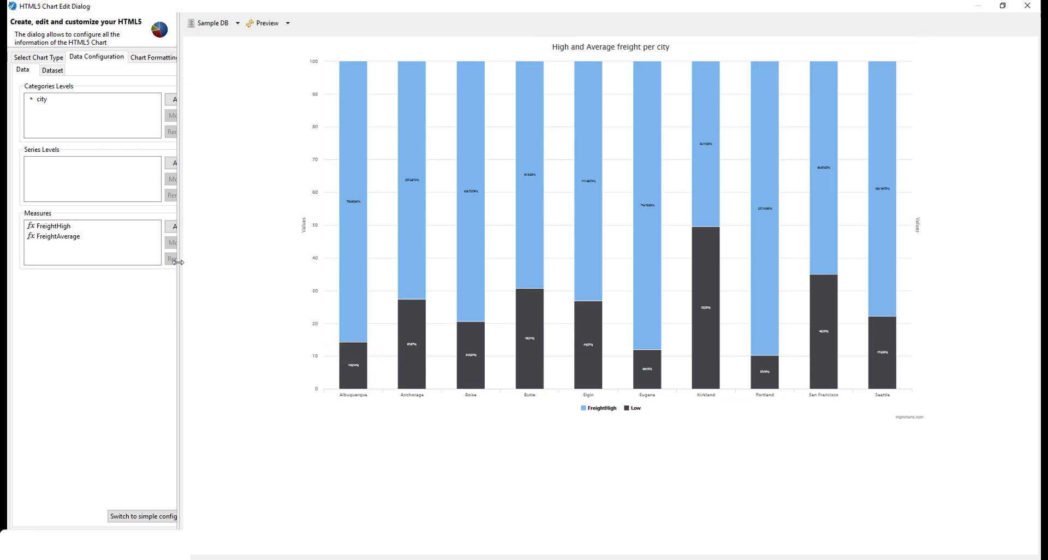
# Open the edited plotOptions.series.dataLabels.formatter value and widen it to read the percentage expression
pyautogui.moveTo(180, 265); pyautogui.dragTo(478, 266)
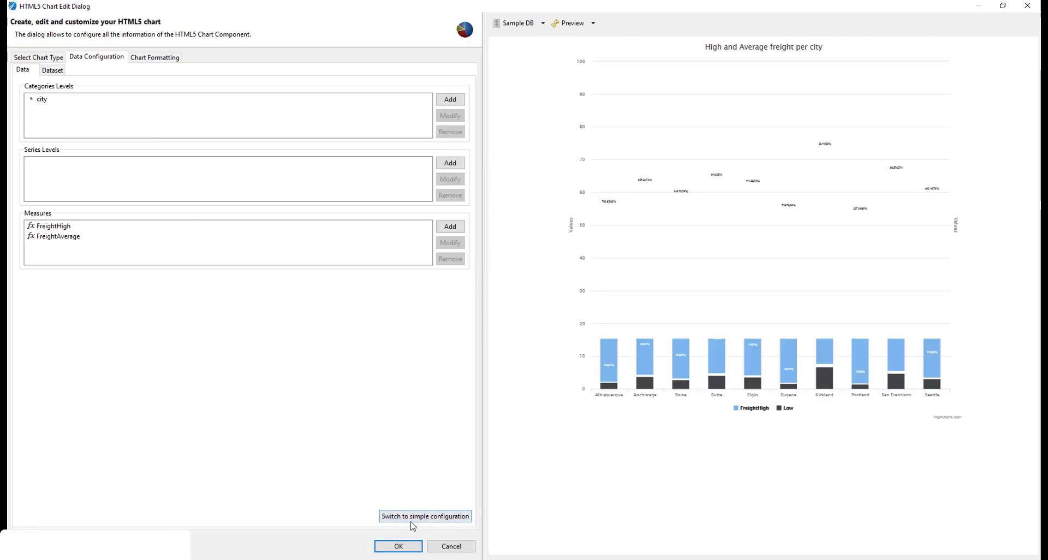
pyautogui.click(160, 57)
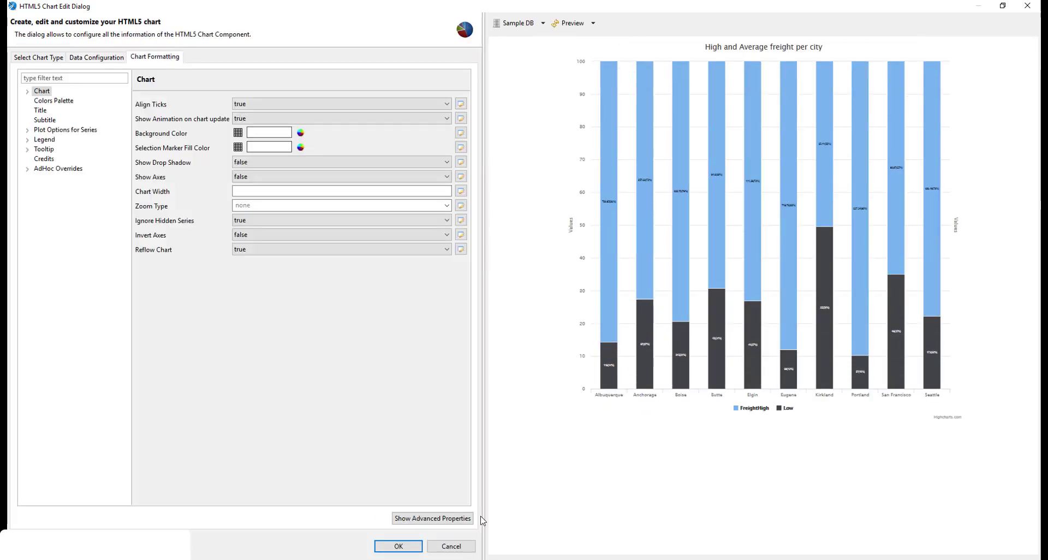
pyautogui.click(437, 516)
pyautogui.click(82, 90)
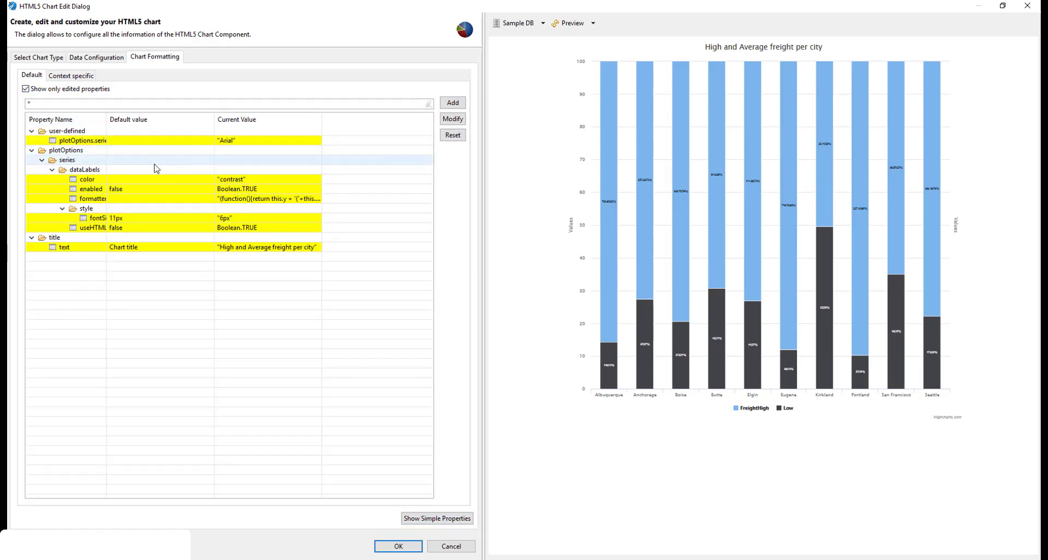
pyautogui.doubleClick(158, 203)
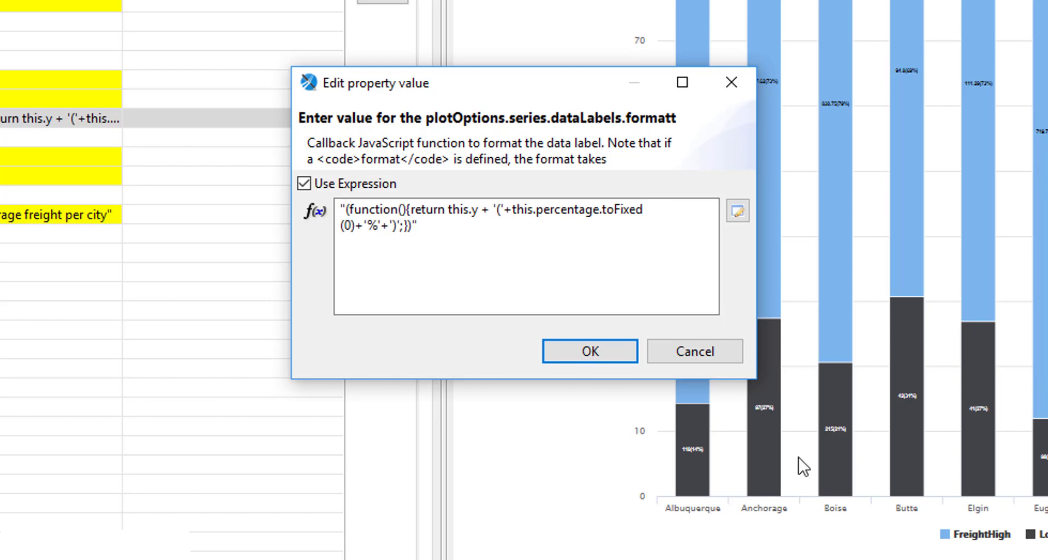
pyautogui.moveTo(756, 346); pyautogui.dragTo(1042, 363)
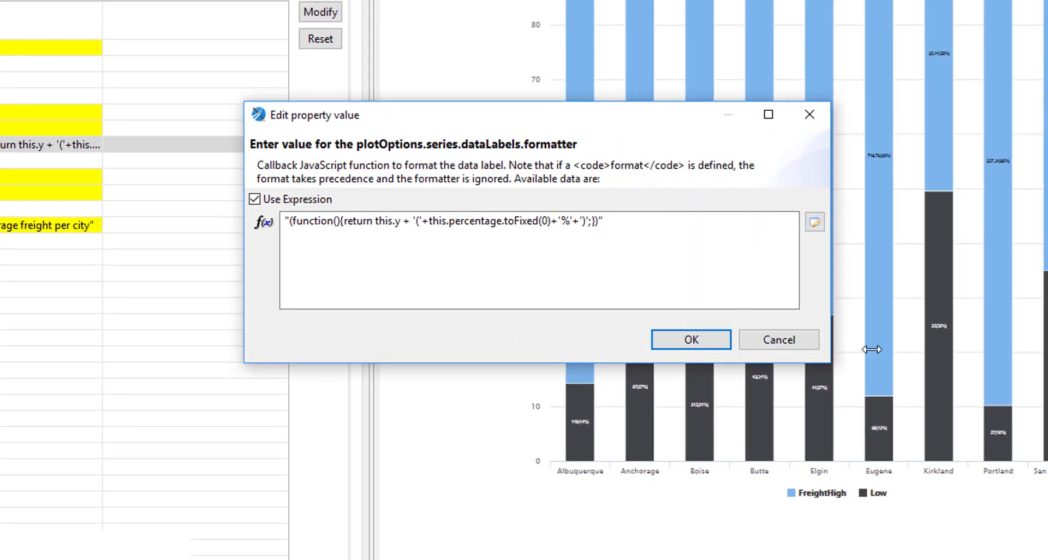
pyautogui.moveTo(872, 350); pyautogui.dragTo(966, 351)
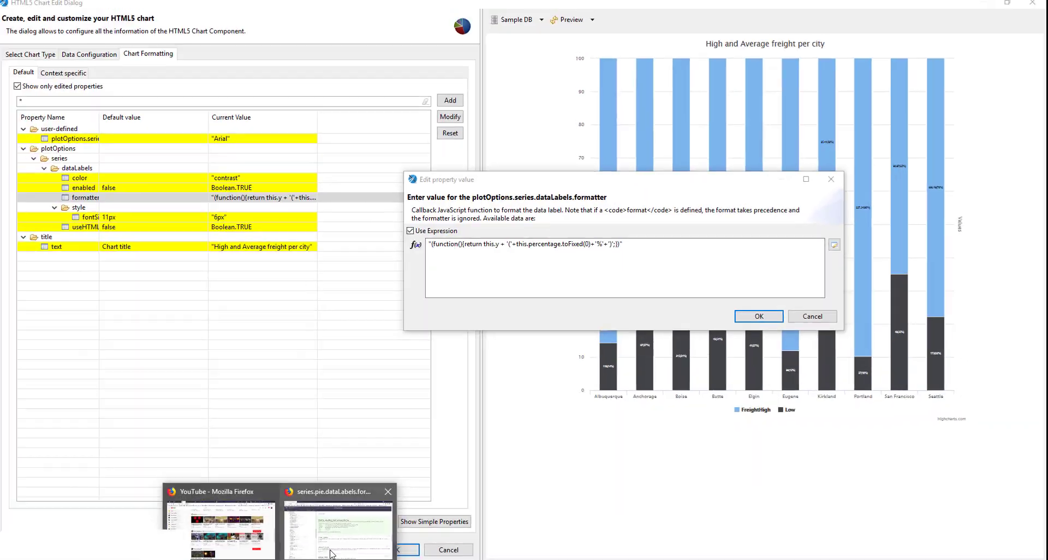
# Switch to Firefox showing the Highcharts series.pie.dataLabels.formatter API reference
pyautogui.click(411, 526)
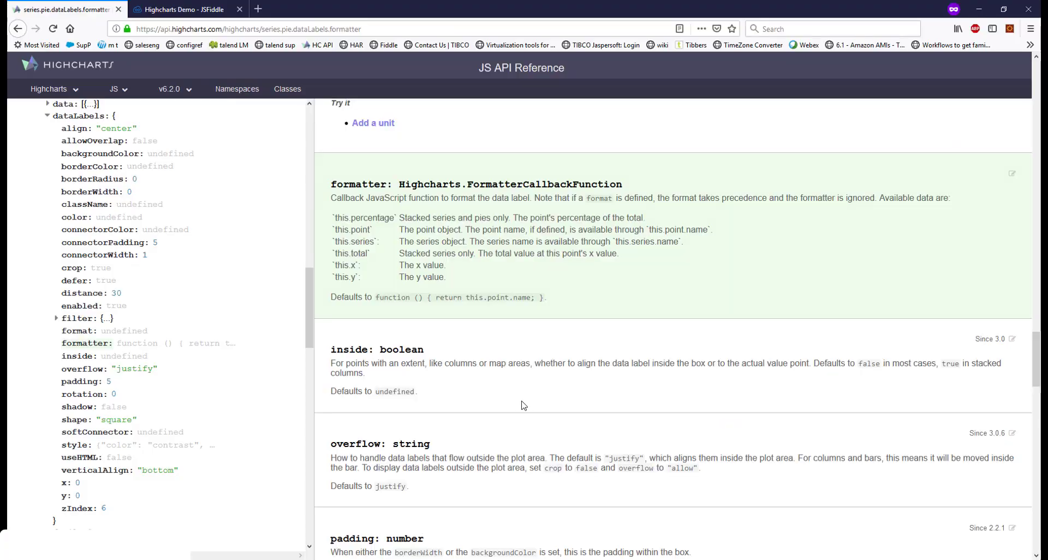